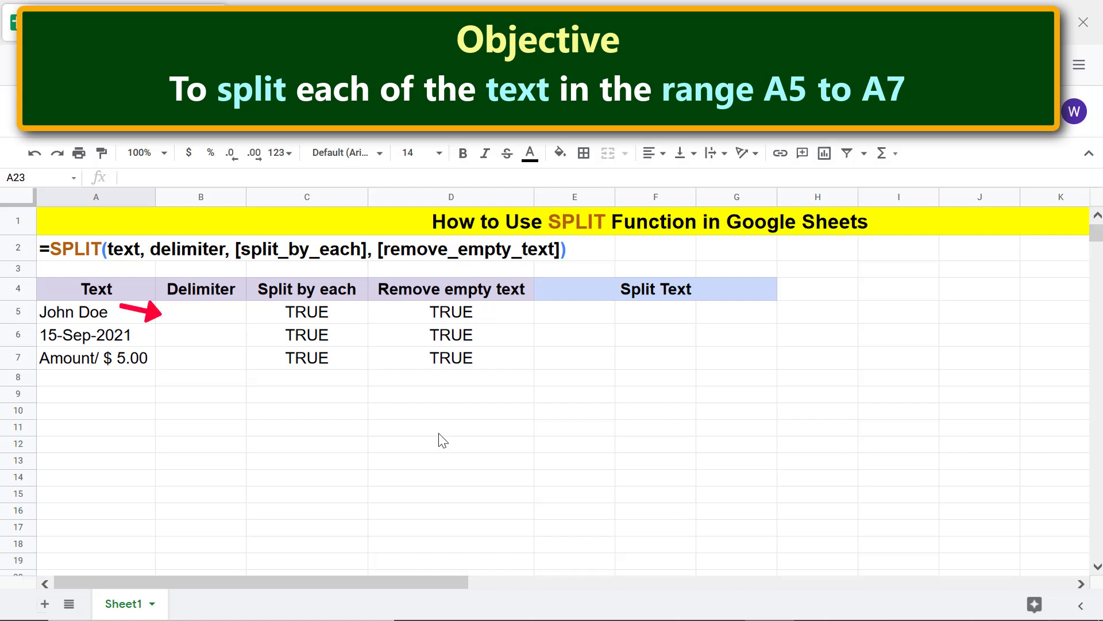
Start the formula =SPLIT(A5, in E5, using A5's John Doe as the text.
{"action": "left_click", "coordinate": [218, 324]}
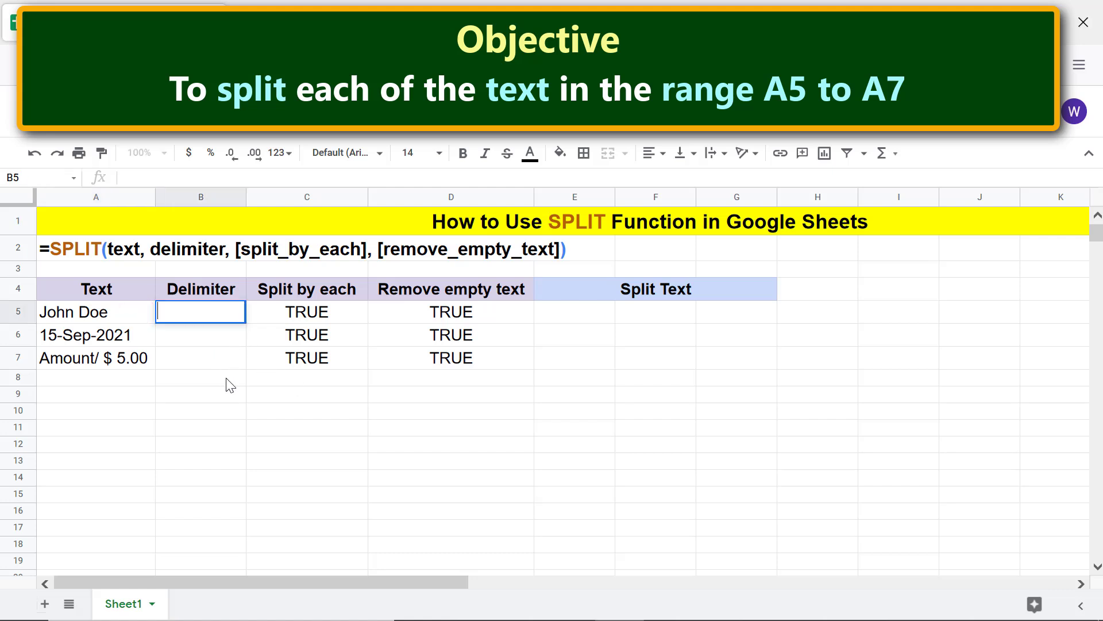
{"action": "key", "text": "Return"}
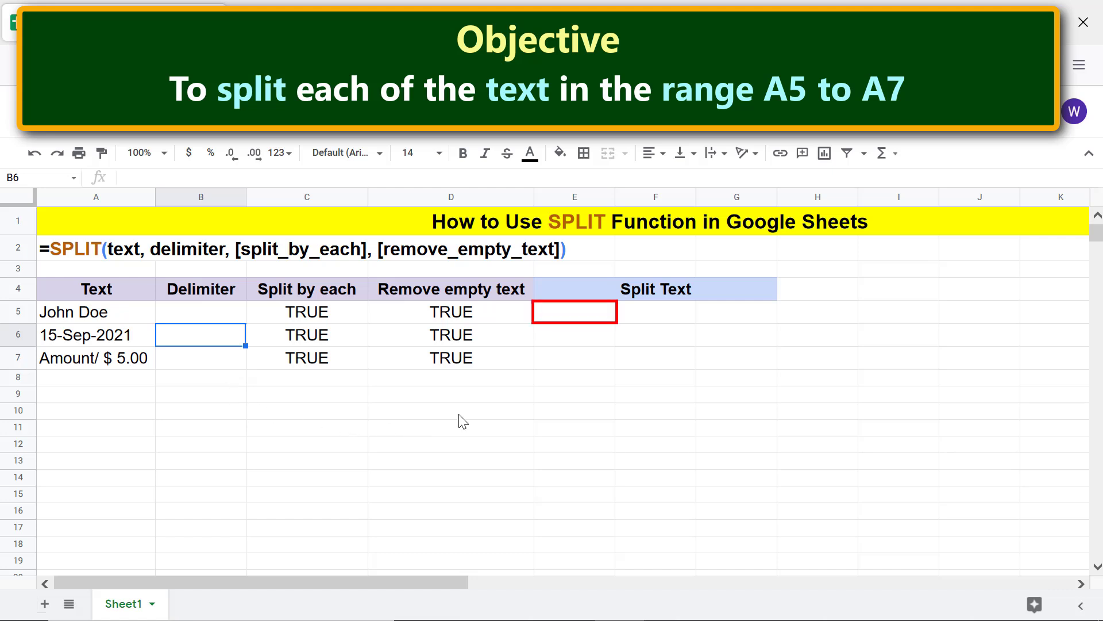
{"action": "left_click", "coordinate": [570, 328]}
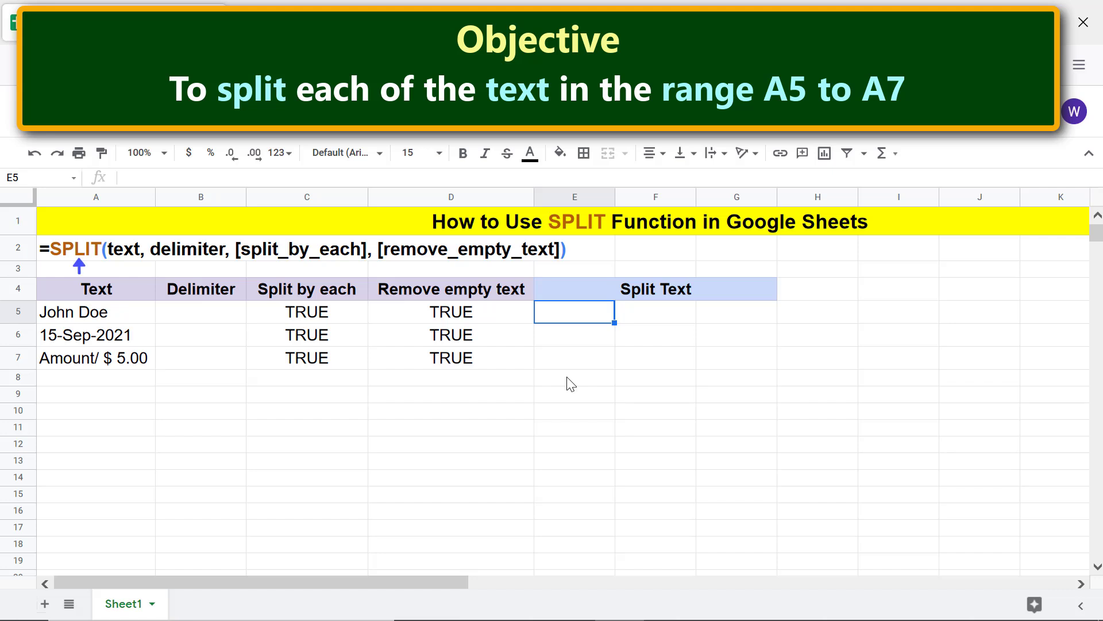
{"action": "type", "text": "=spl"}
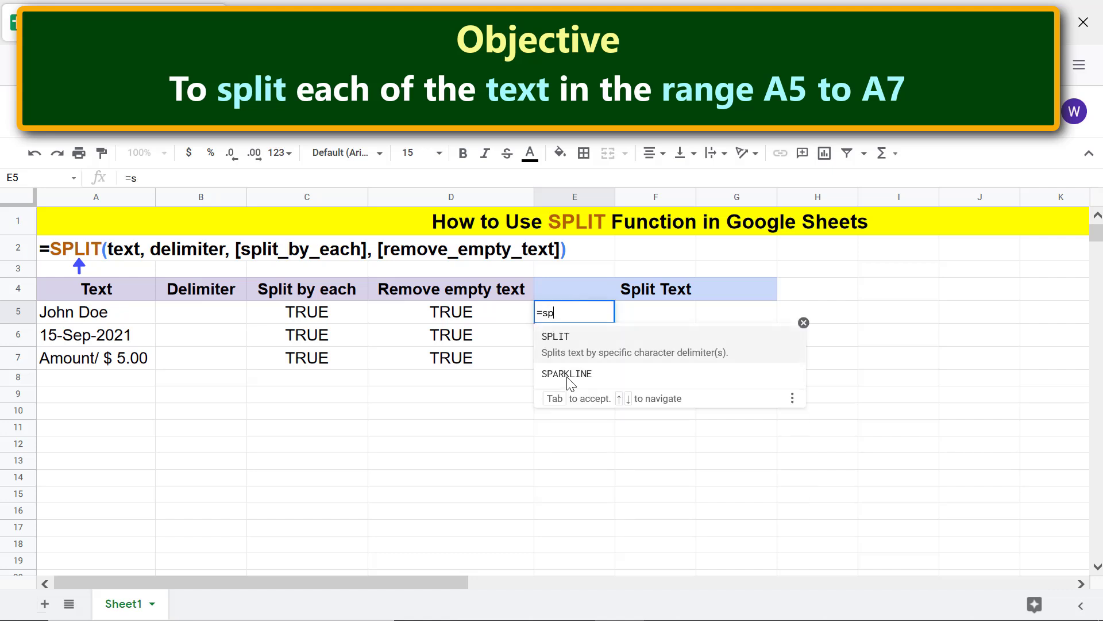
{"action": "left_click", "coordinate": [567, 343]}
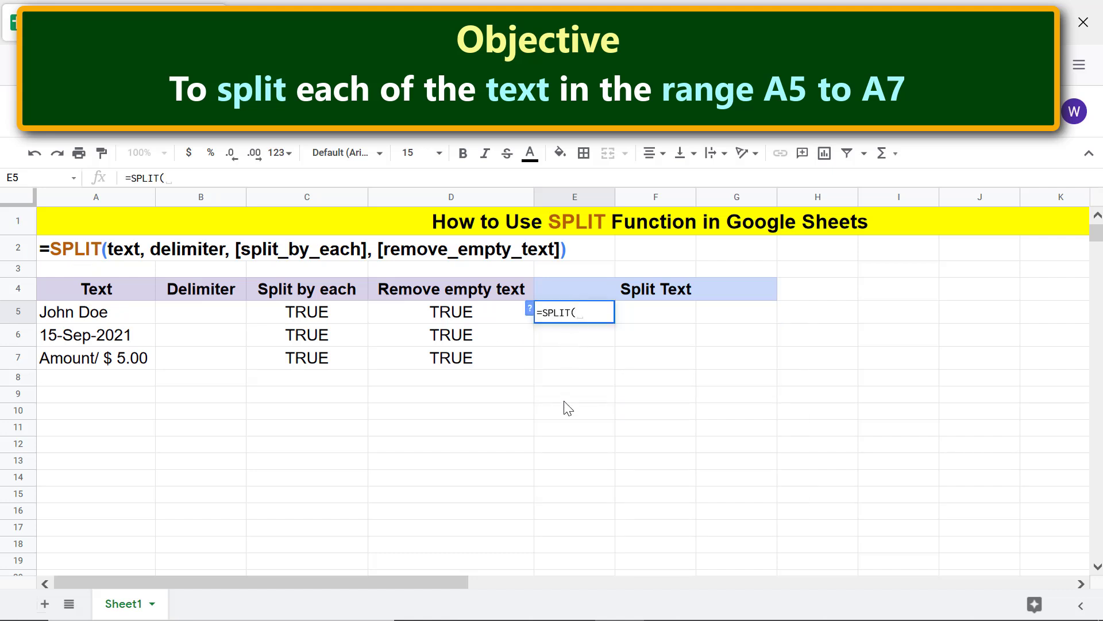
{"action": "left_click", "coordinate": [128, 311]}
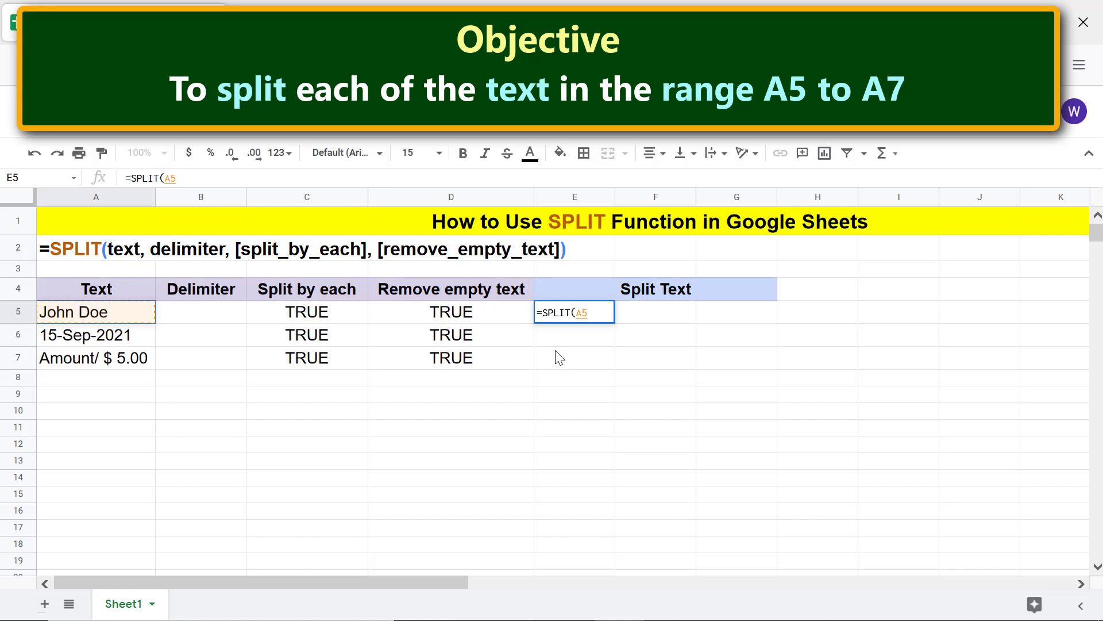
{"action": "type", "text": ","}
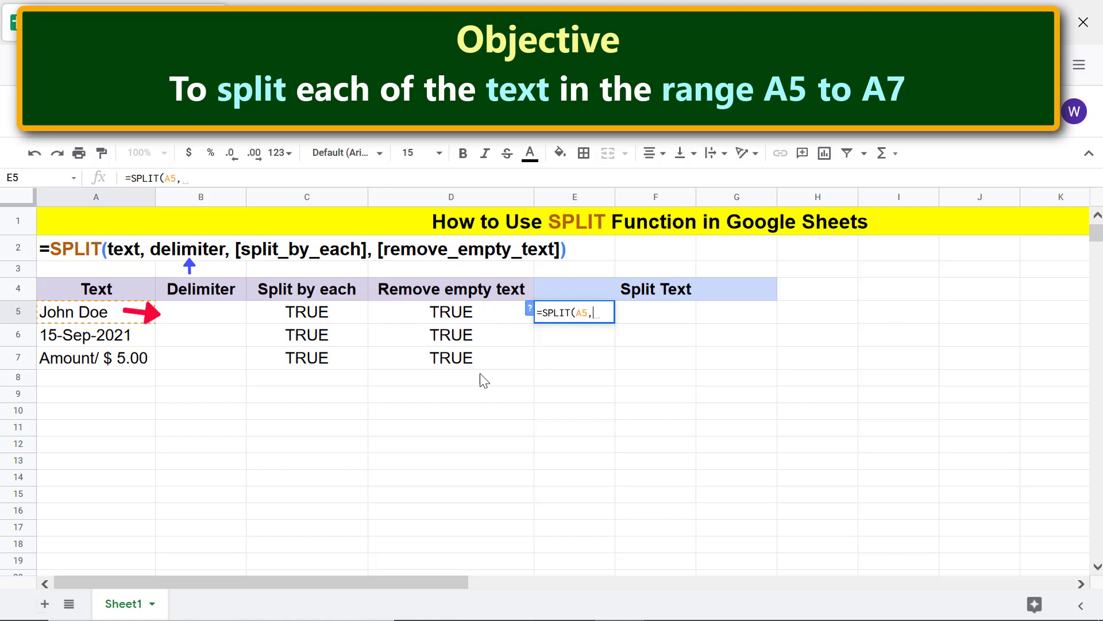
Finish E5 as =SPLIT(A5,B5,C5,D5) so John Doe splits into John and Doe.
{"action": "left_click", "coordinate": [230, 318]}
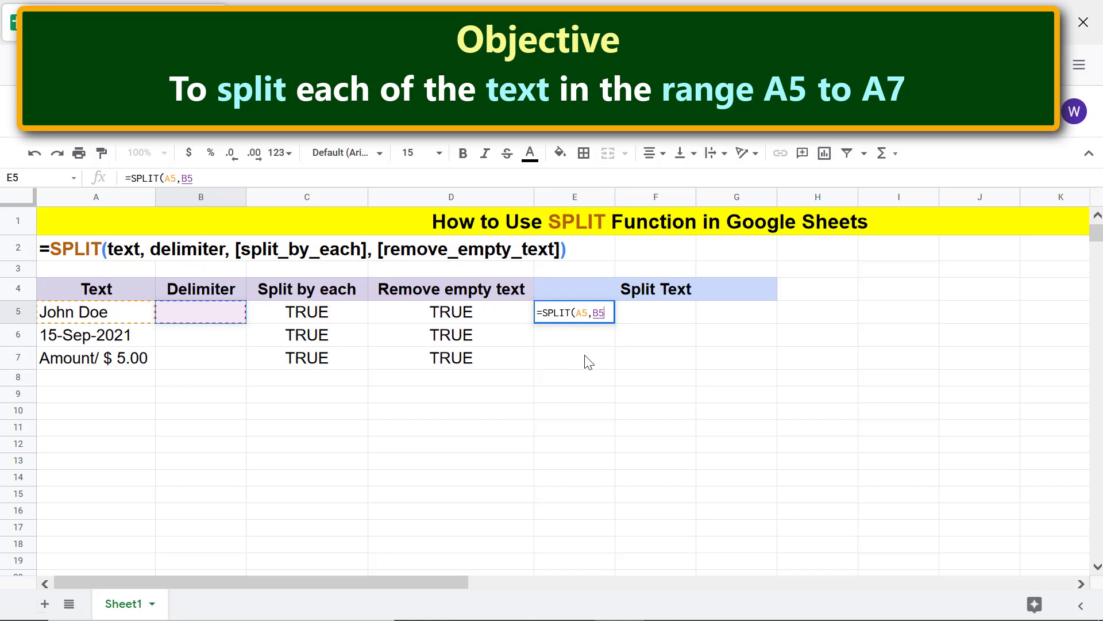
{"action": "type", "text": ","}
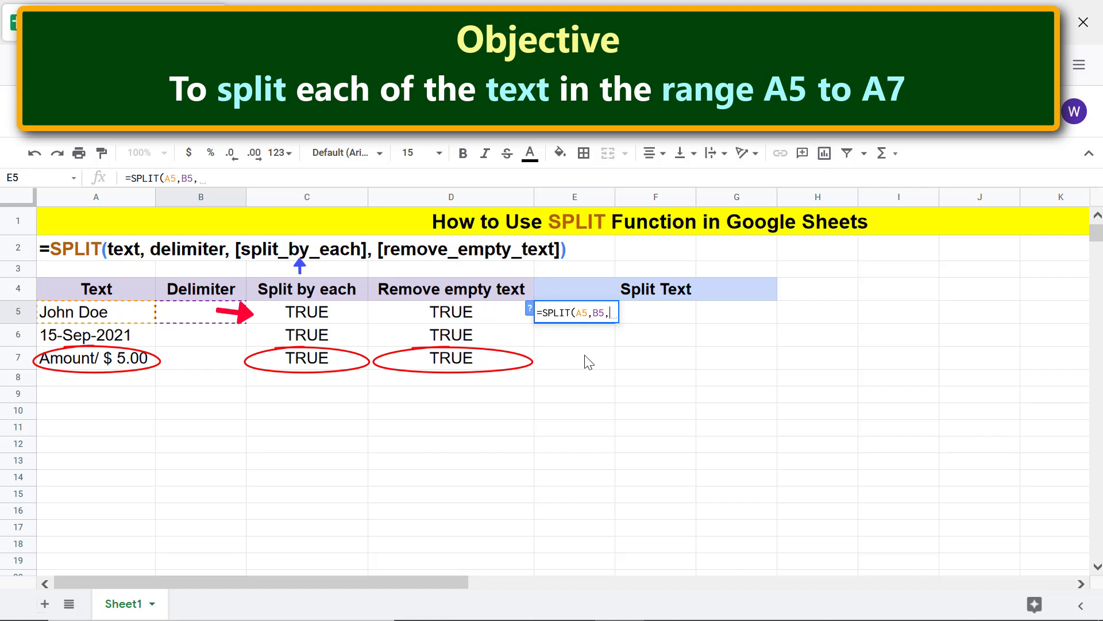
{"action": "left_click", "coordinate": [352, 319]}
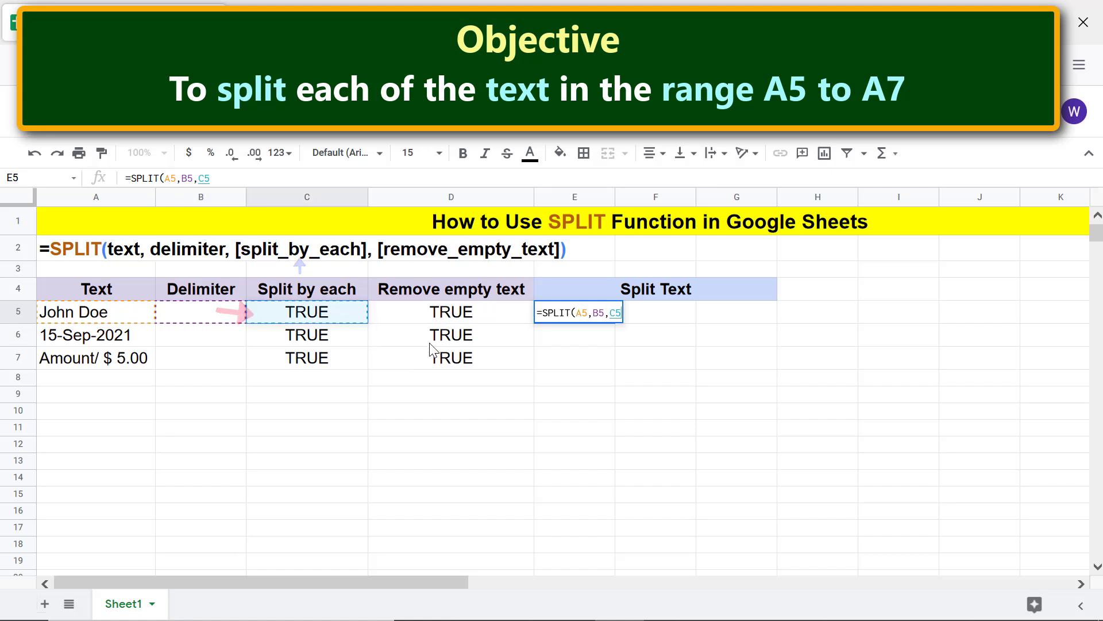
{"action": "type", "text": ","}
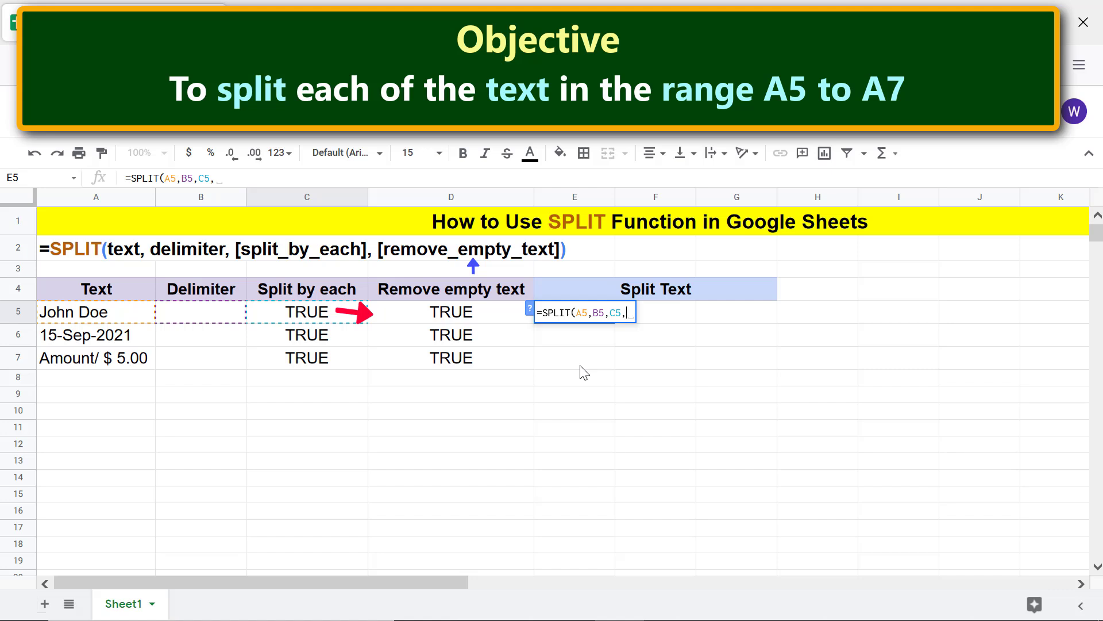
{"action": "left_click", "coordinate": [496, 319]}
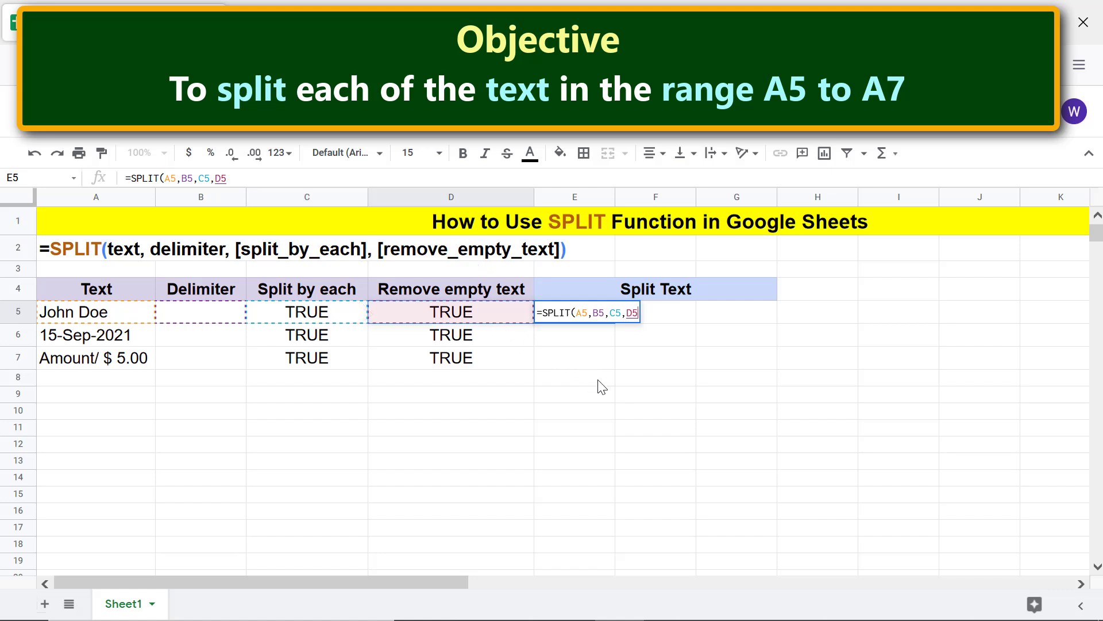
{"action": "key", "text": "Return"}
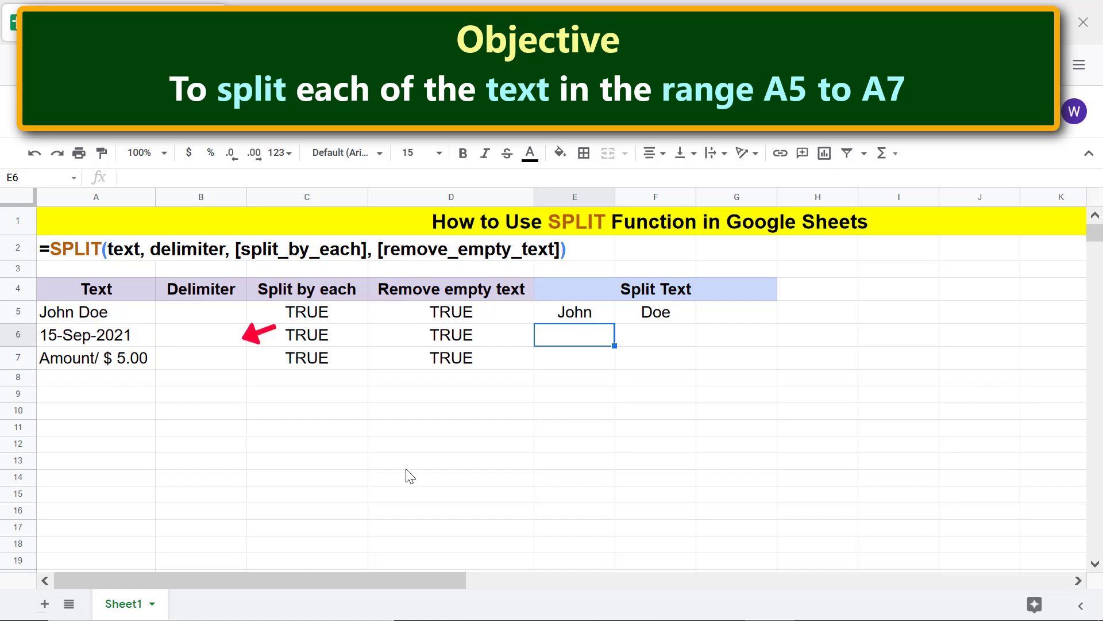
Enter a hyphen delimiter in B6 and fill E5's formula down to E6, giving 15, Sep, 2021.
{"action": "type", "text": "-"}
{"action": "key", "text": "Return"}
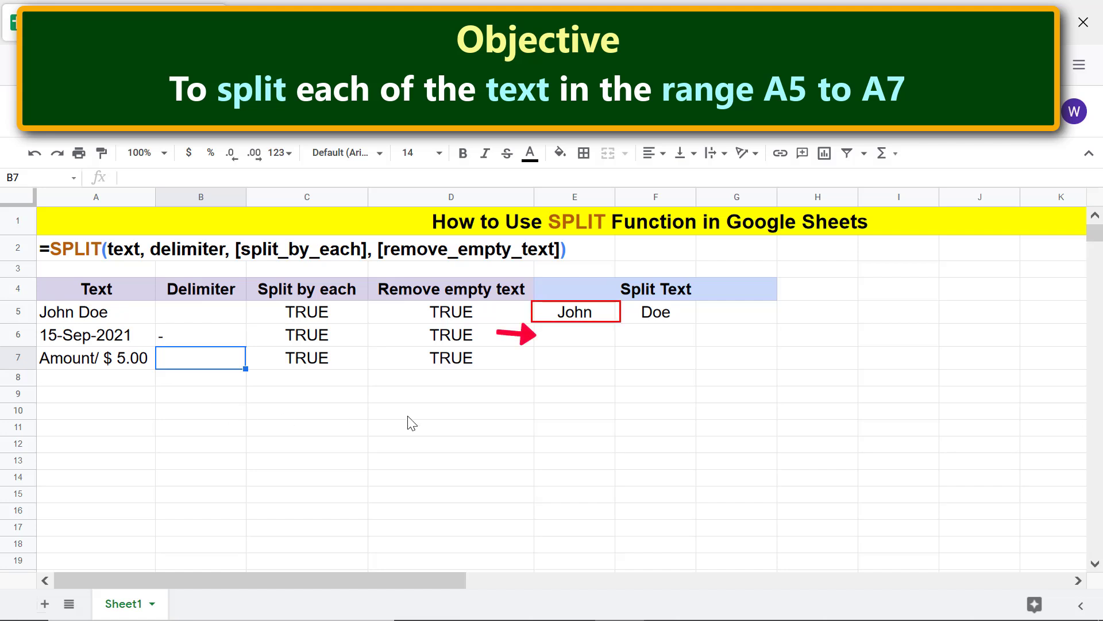
{"action": "left_click", "coordinate": [592, 314]}
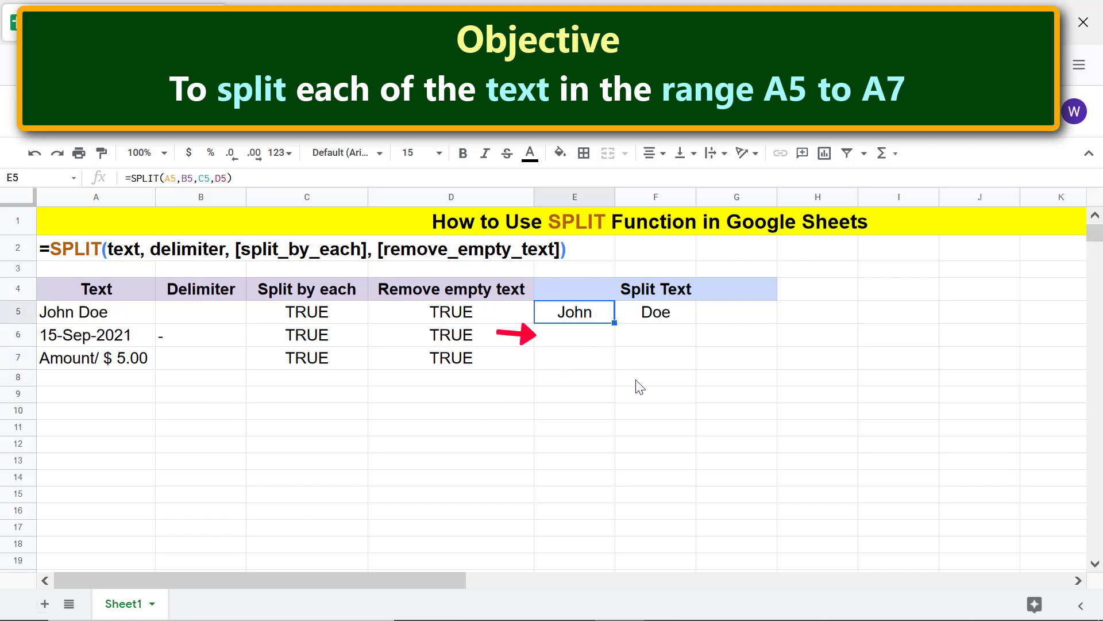
{"action": "mouse_move", "coordinate": [615, 323]}
{"action": "left_mouse_down"}
{"action": "mouse_move", "coordinate": [619, 357]}
{"action": "mouse_move", "coordinate": [617, 345]}
{"action": "left_mouse_up"}
{"action": "left_click", "coordinate": [606, 359]}
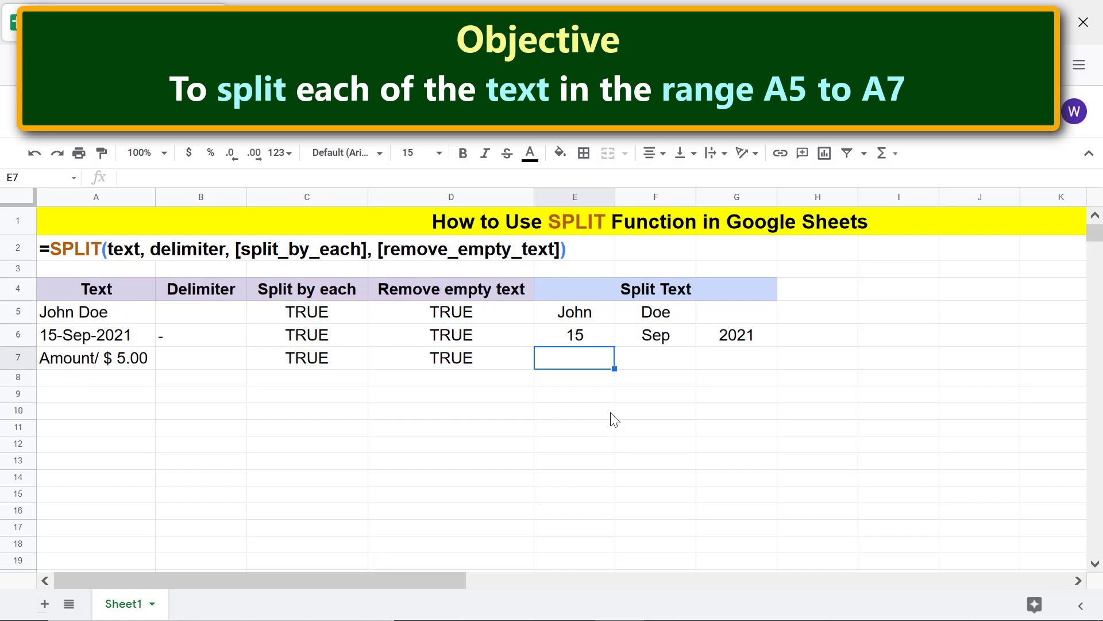
Enter a slash delimiter in B7 and fill the formula down to E7, giving Amount, $, 5.
{"action": "left_click", "coordinate": [209, 364]}
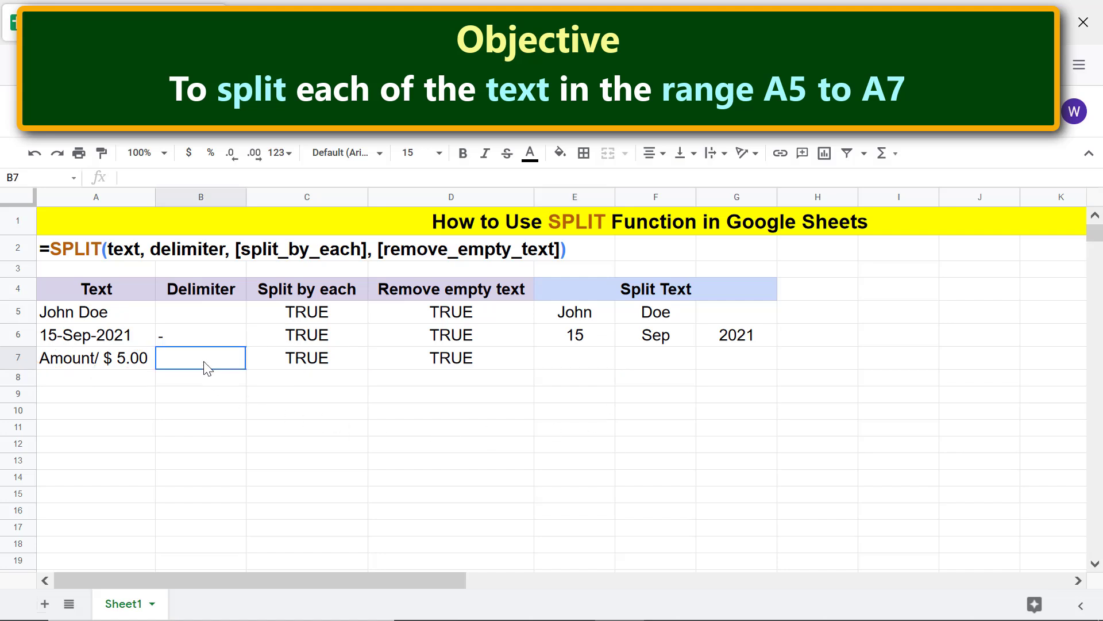
{"action": "type", "text": "/"}
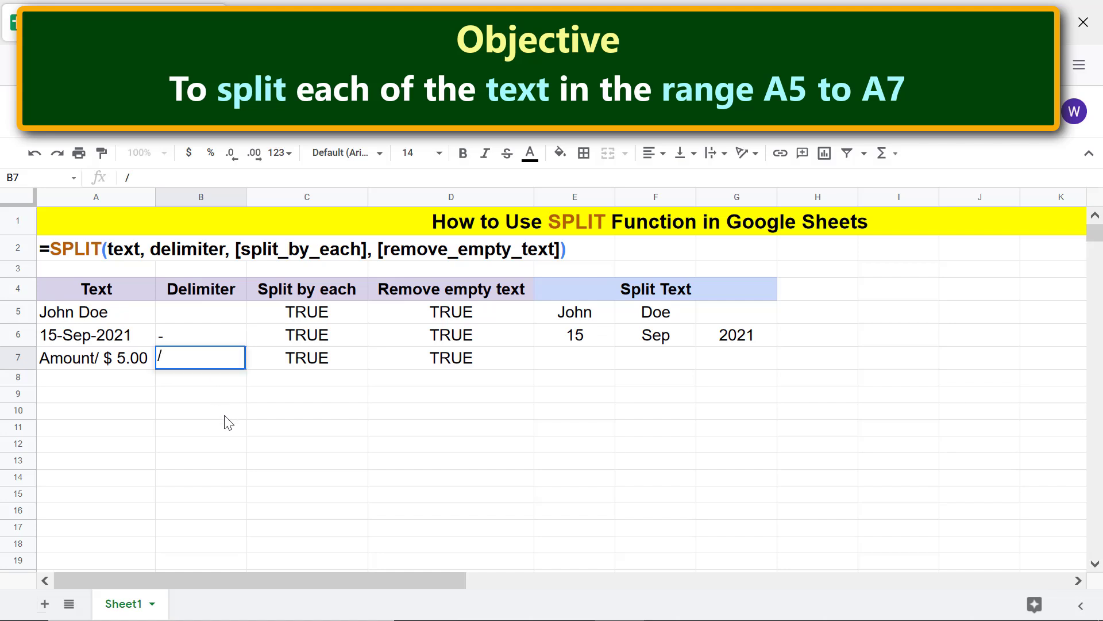
{"action": "key", "text": "Return"}
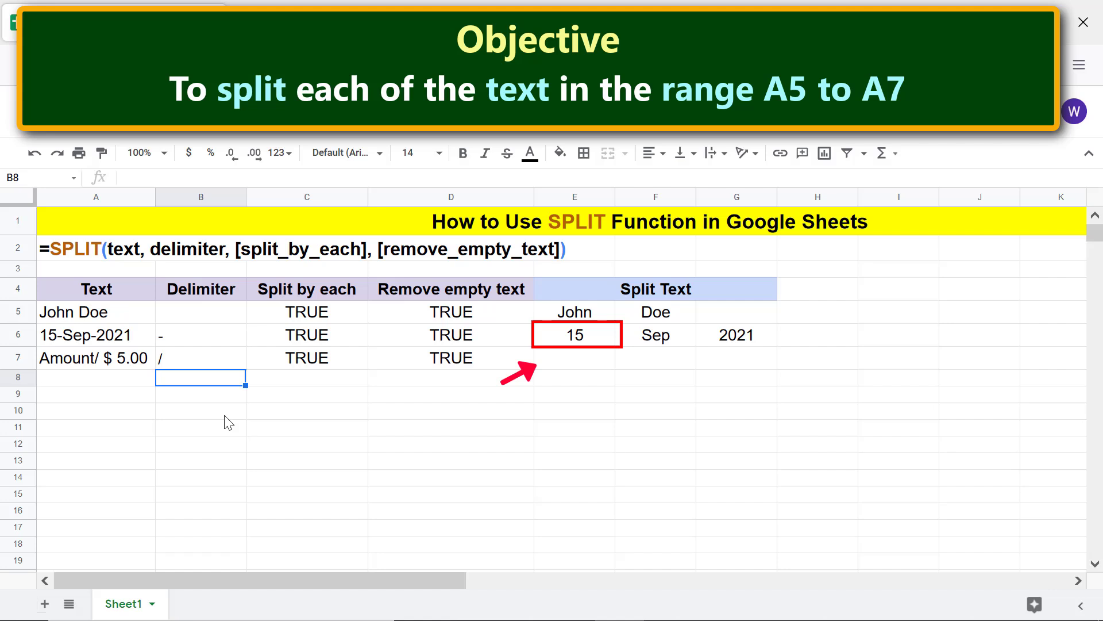
{"action": "left_click", "coordinate": [594, 336]}
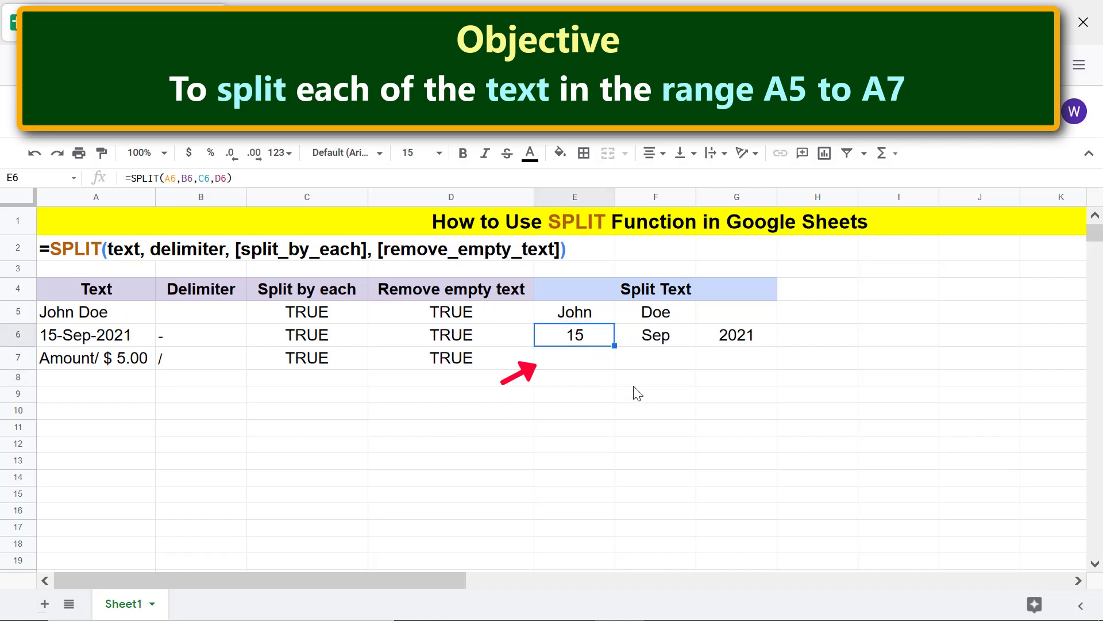
{"action": "left_click_drag", "start_coordinate": [615, 346], "coordinate": [614, 363]}
{"action": "left_click", "coordinate": [575, 378]}
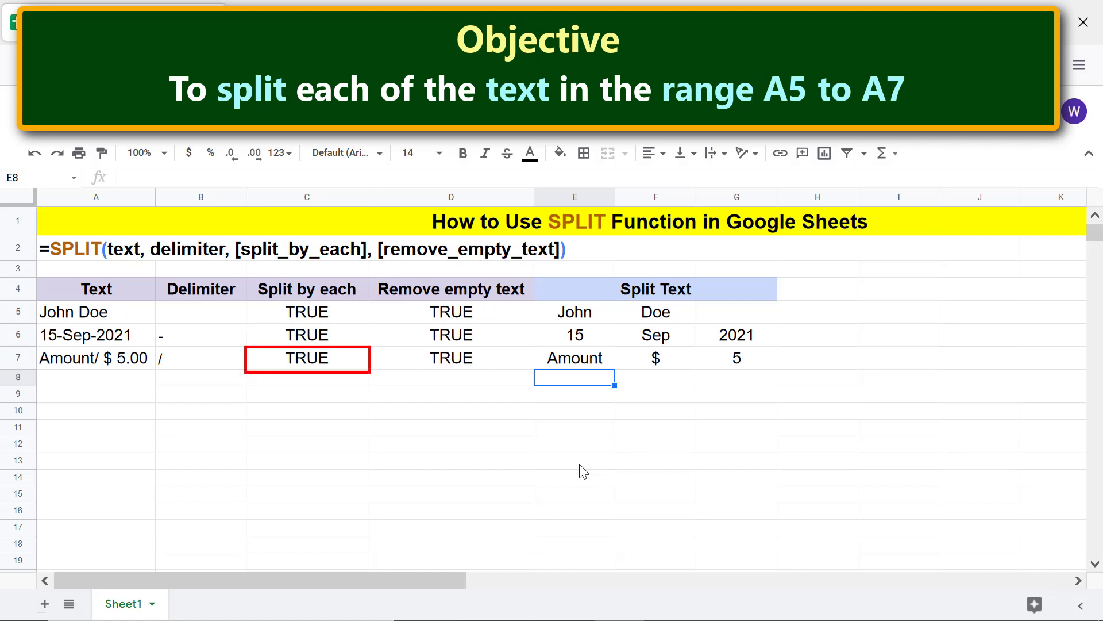
{"action": "left_click", "coordinate": [341, 361]}
{"action": "type", "text": "FALSE"}
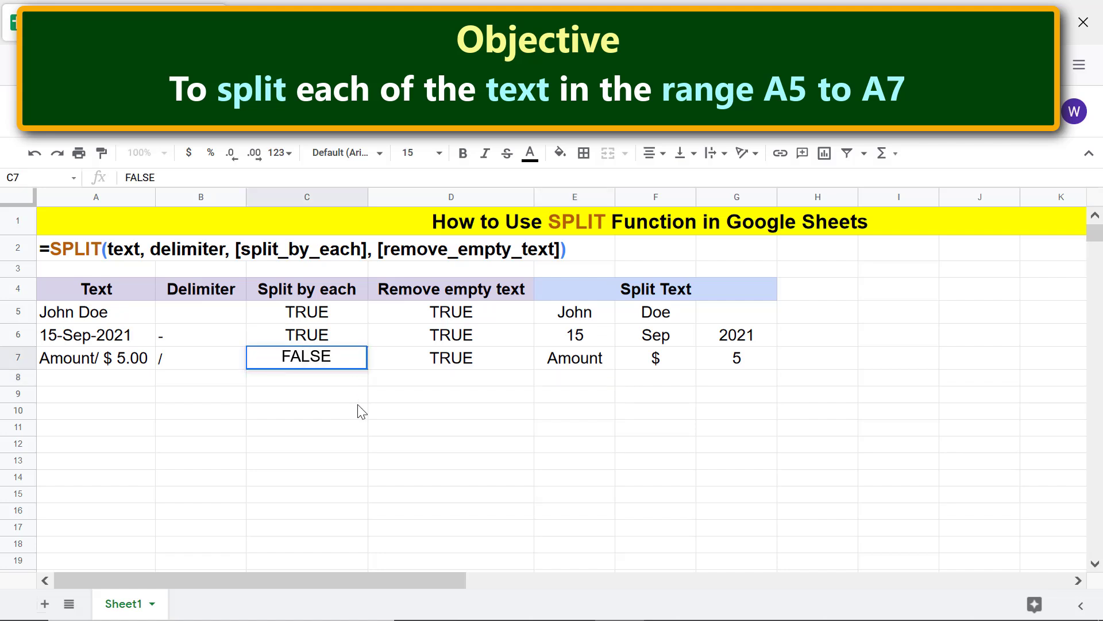
{"action": "key", "text": "Return"}
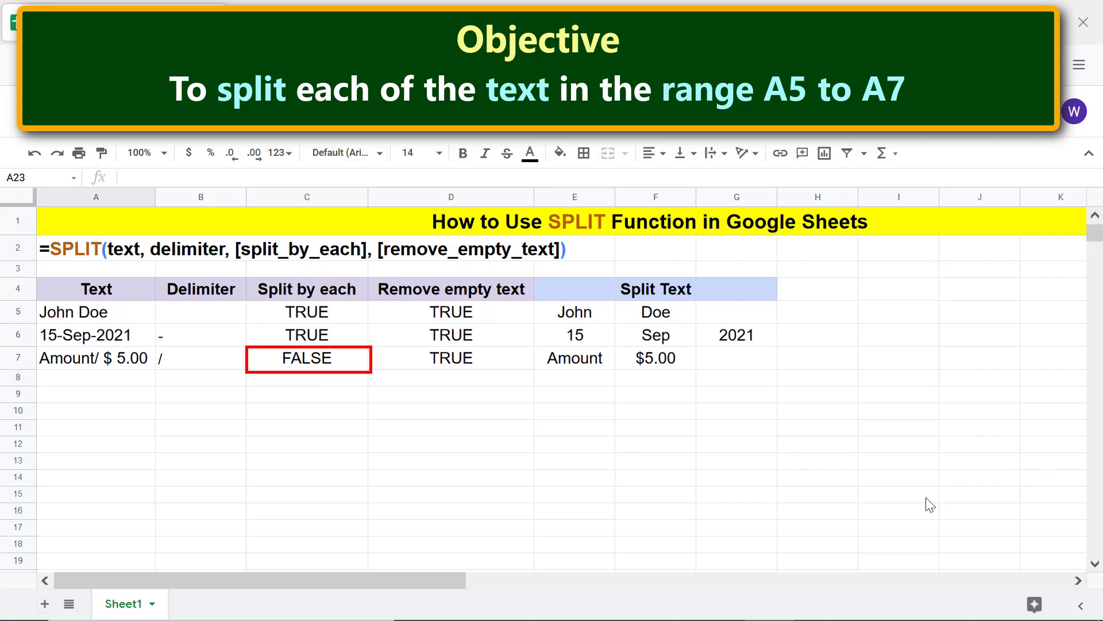
{"action": "left_click", "coordinate": [321, 366]}
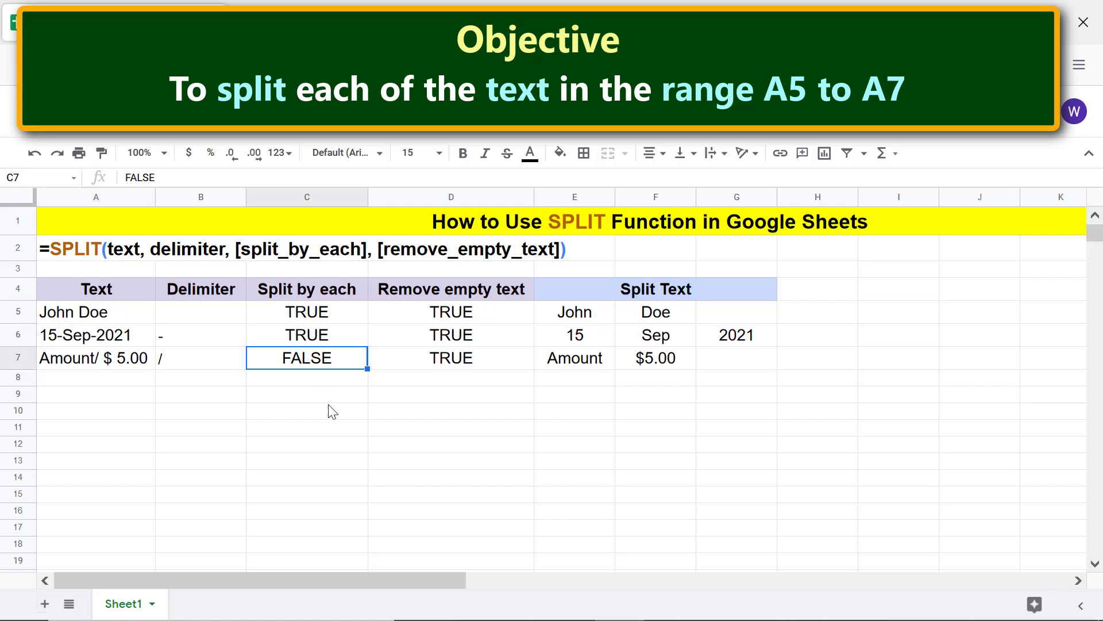
{"action": "type", "text": "TRUE"}
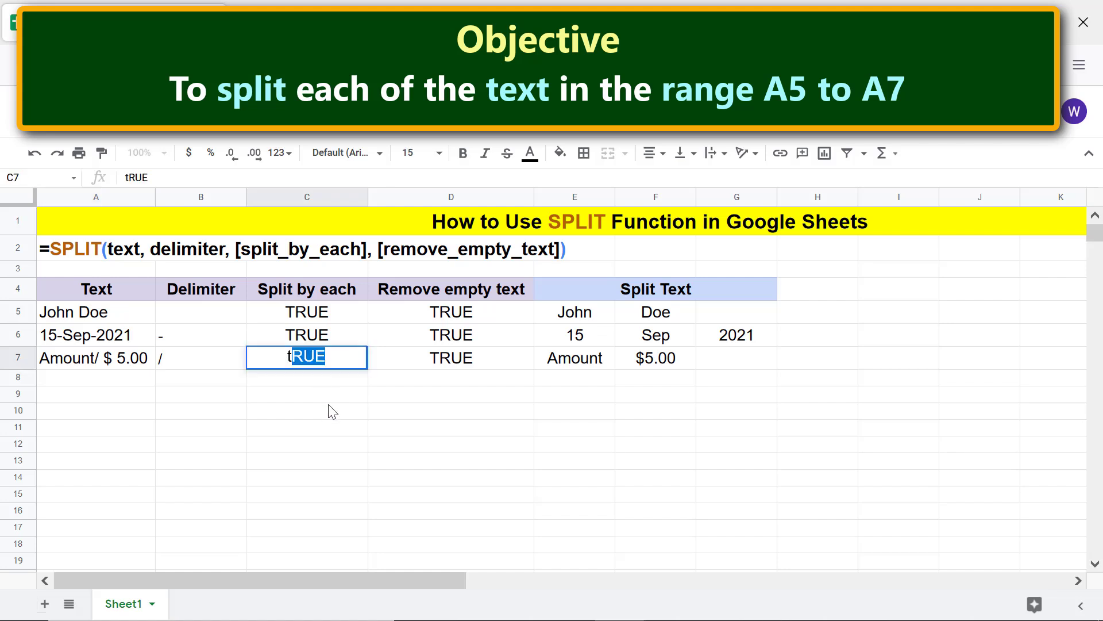
{"action": "key", "text": "Return"}
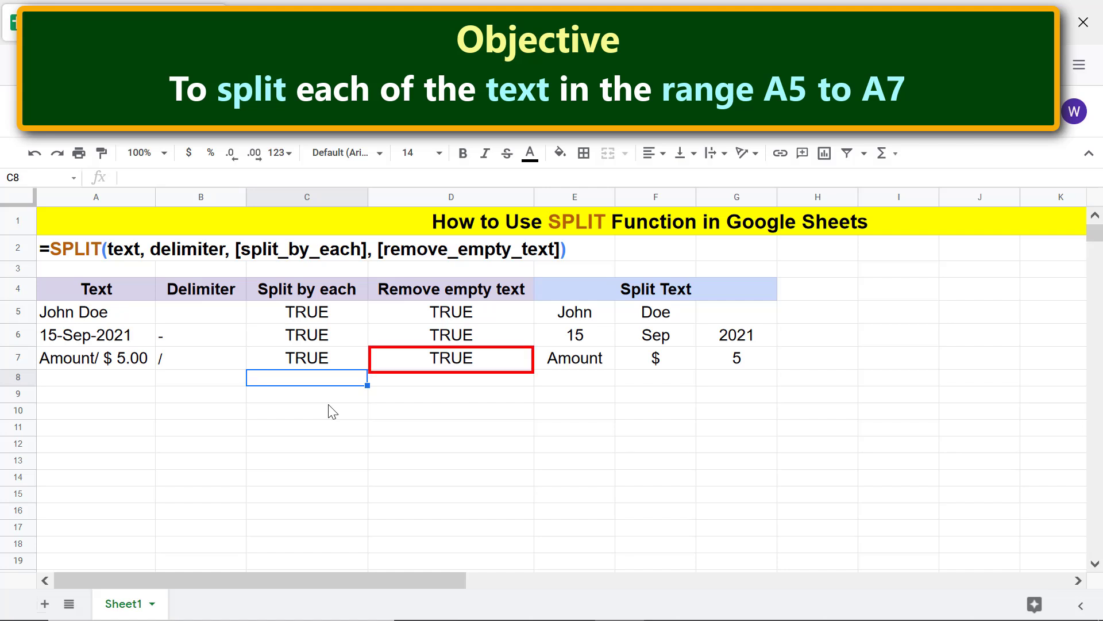
Change D7's remove-empty-text flag from TRUE to FALSE, keeping a blank cell in row 7's split.
{"action": "left_click", "coordinate": [454, 362]}
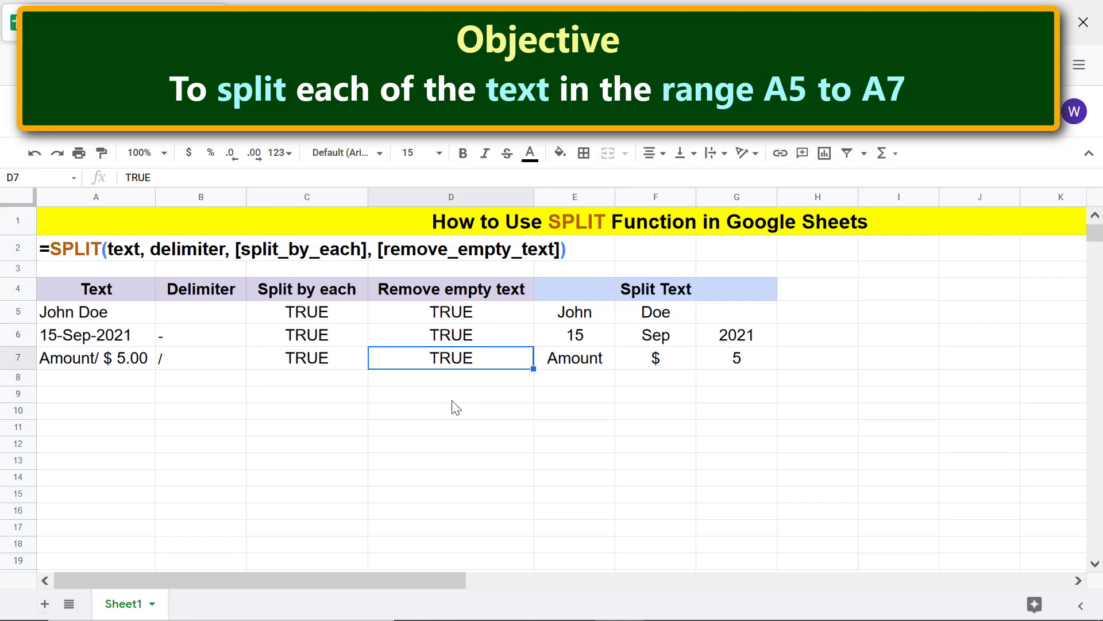
{"action": "key", "text": "BackSpace"}
{"action": "type", "text": "FALSE"}
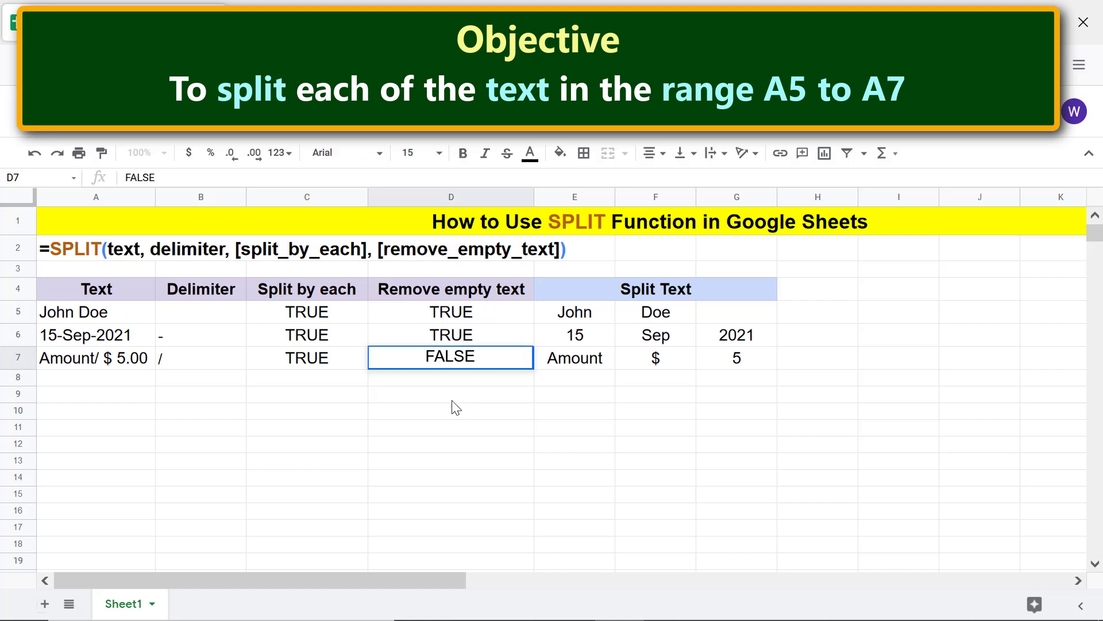
{"action": "key", "text": "Return"}
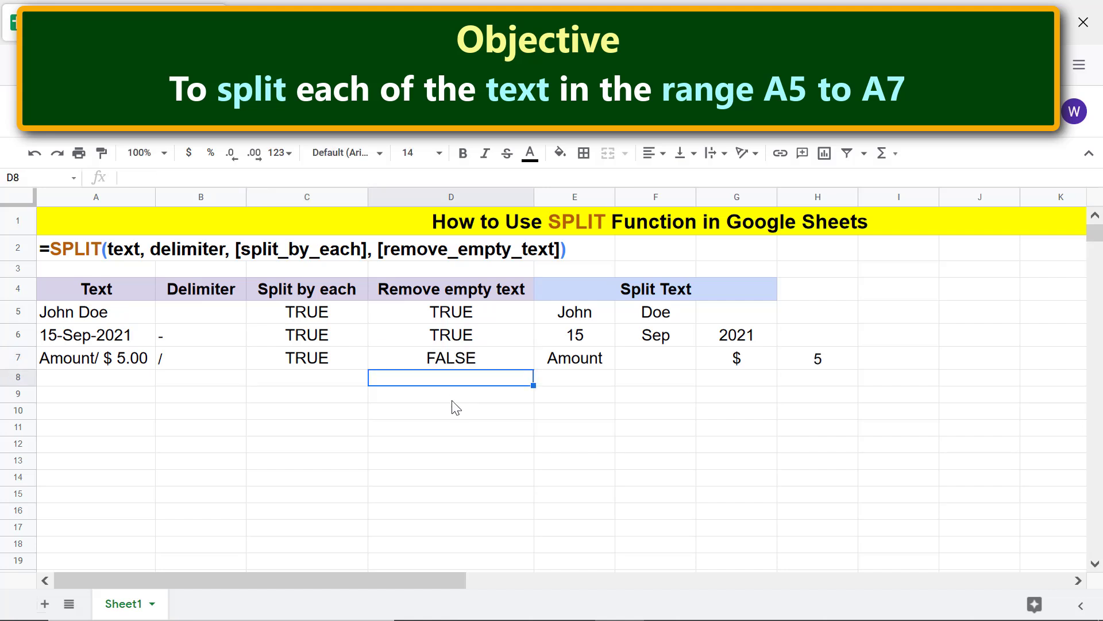